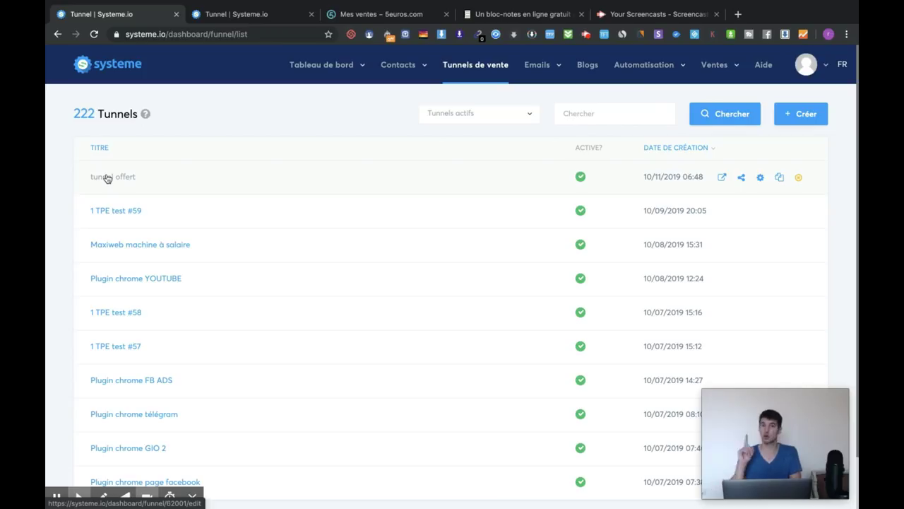
Step: Open the "tunnel offert" funnel and preview its Page de vente through to the bonus section, dismissing the e-mail popup and closing the preview
click(106, 177)
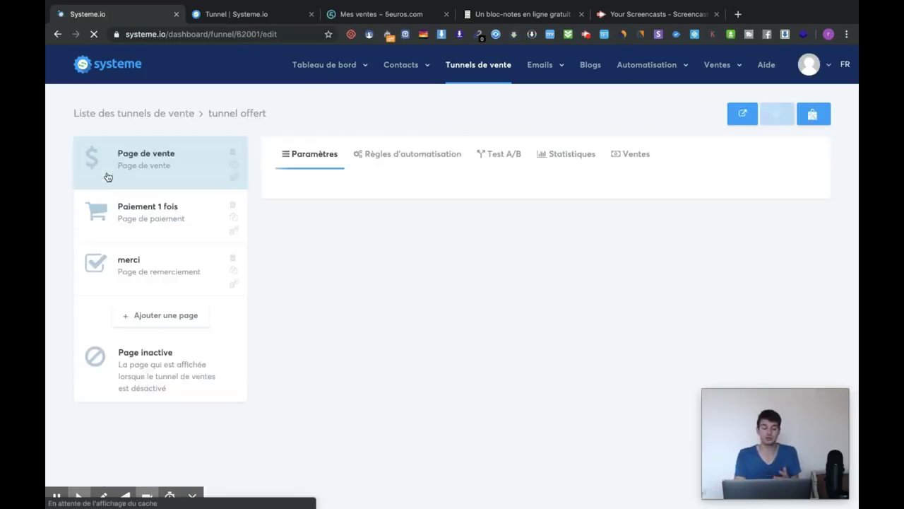
click(183, 156)
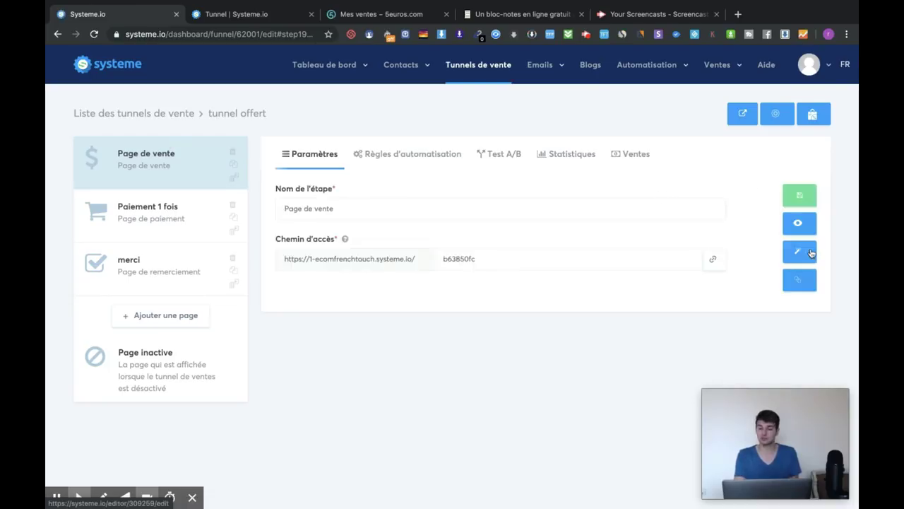
click(797, 223)
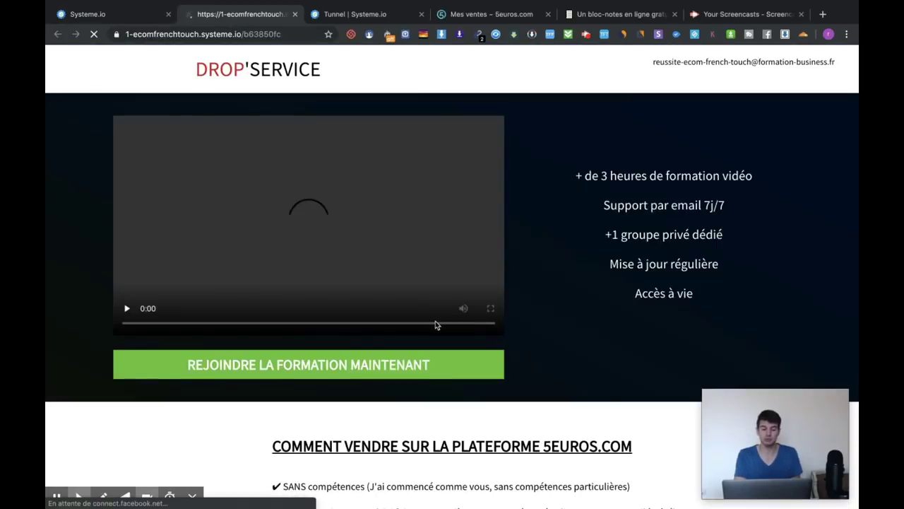
scroll(435, 322, down, 12)
scroll(435, 325, down, 15)
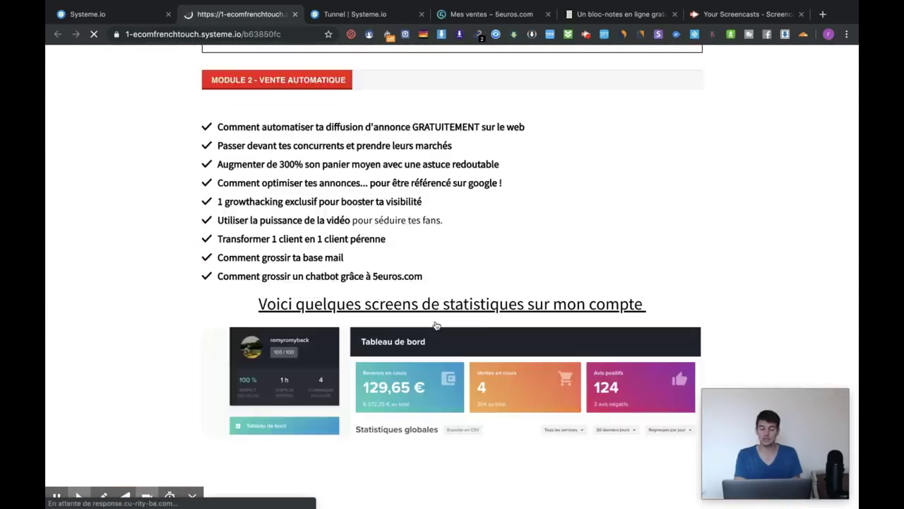
scroll(437, 325, down, 5)
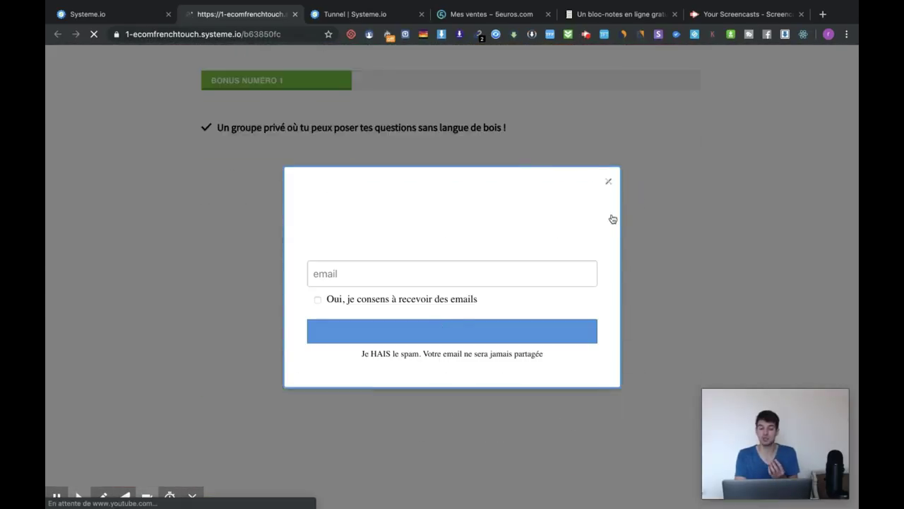
click(606, 180)
scroll(516, 214, down, 4)
scroll(516, 214, up, 15)
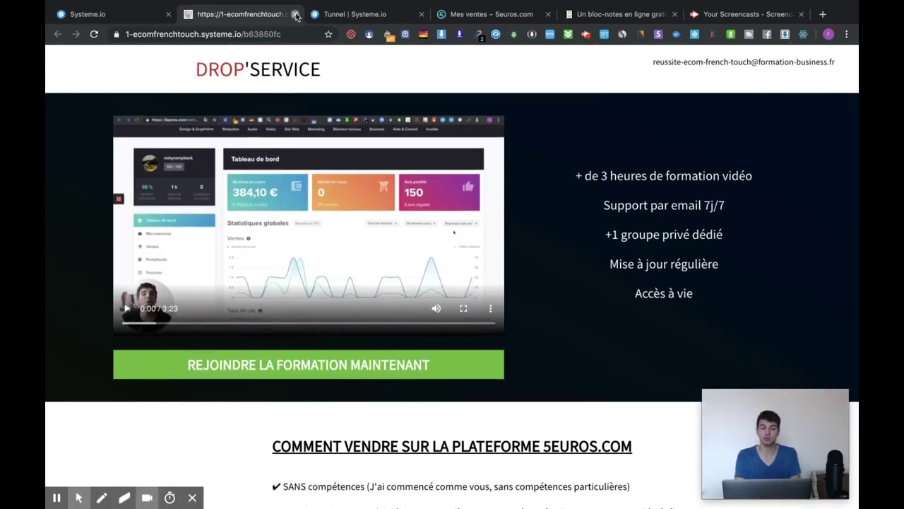
click(296, 15)
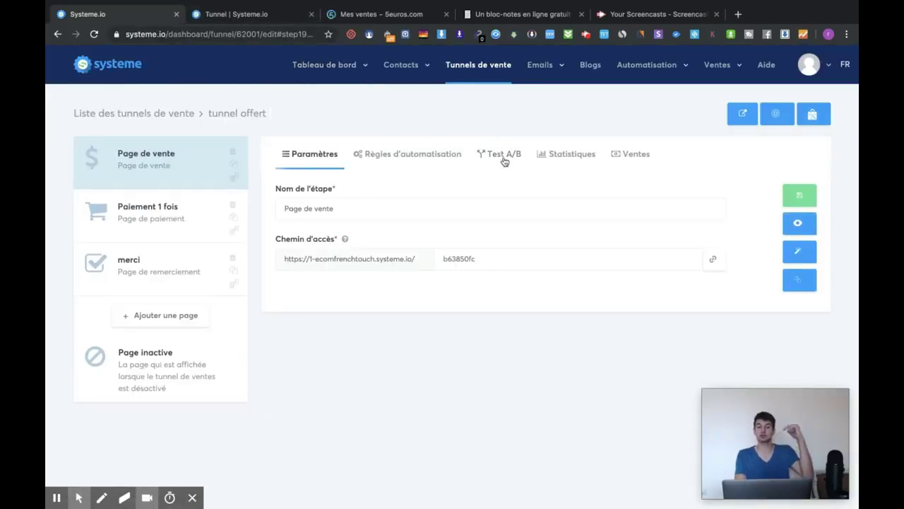
Step: Return to the list of sales funnels and copy the sharing link of "tunnel offert" to the clipboard
click(501, 74)
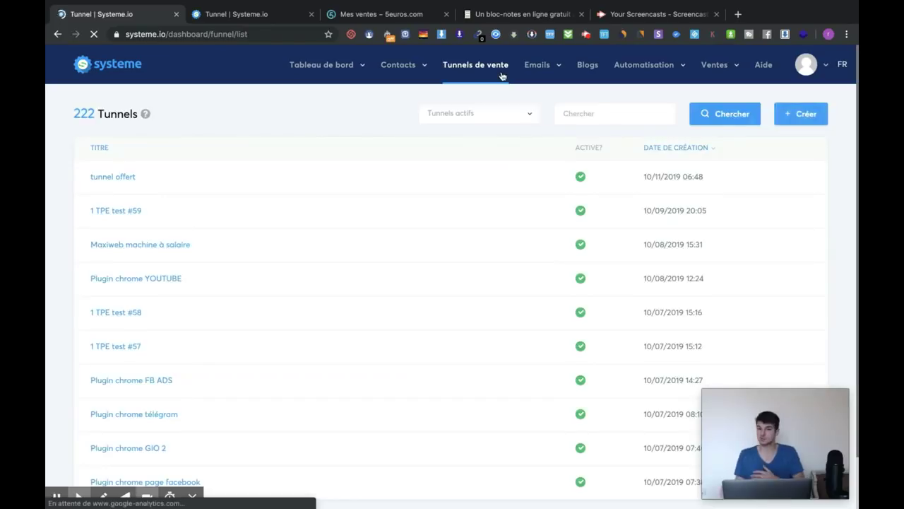
mouse_move(756, 180)
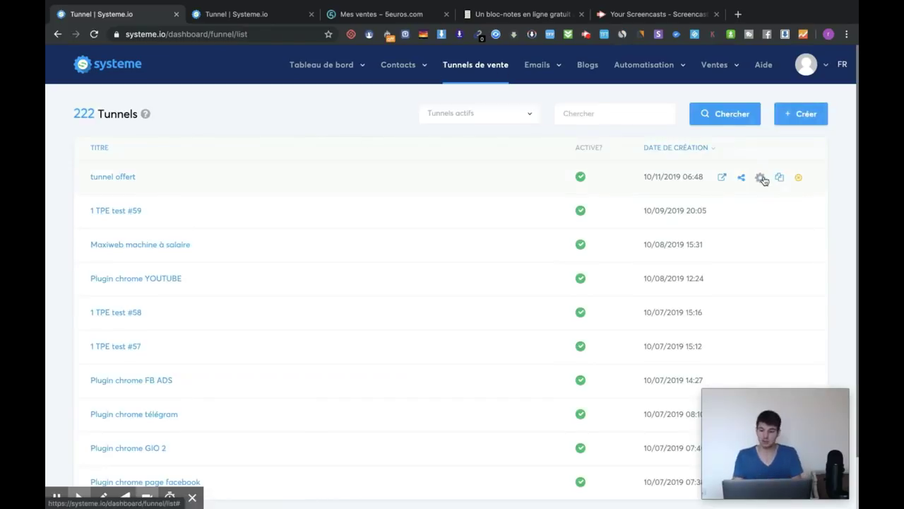
click(742, 179)
click(424, 318)
Step: Open the copied funnel sharing link in a private browsing window and select the e-mail field of the login form
key(super+shift+n)
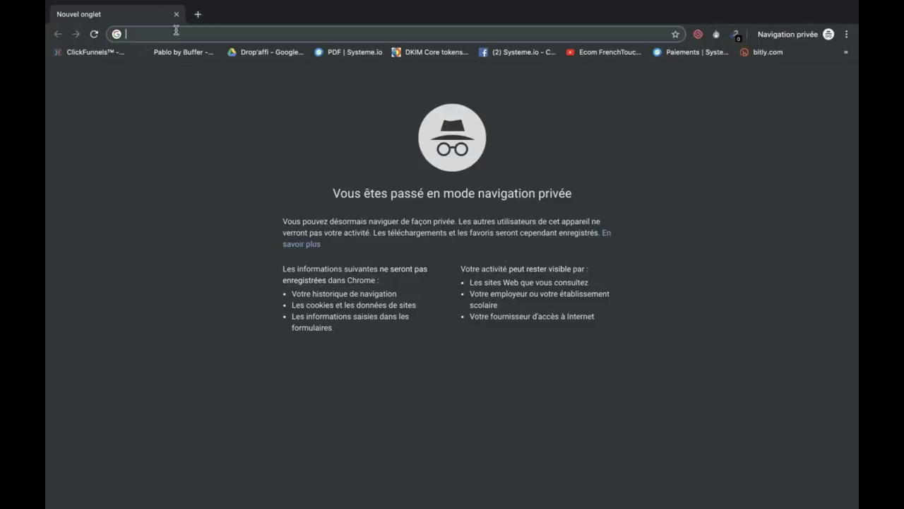
key(super+v)
key(Return)
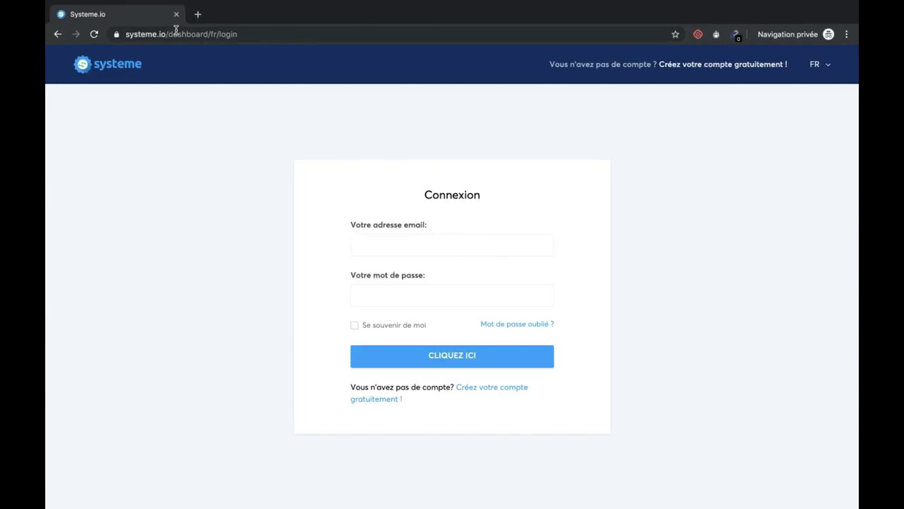
click(387, 237)
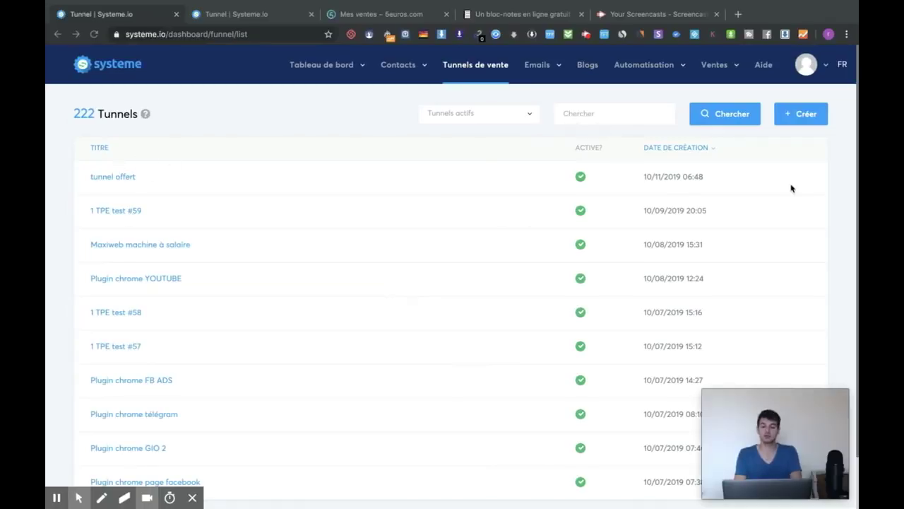
Step: Review the sharing link of "tunnel offert" again and revisit the login page in the private window before returning to the funnel list
click(737, 178)
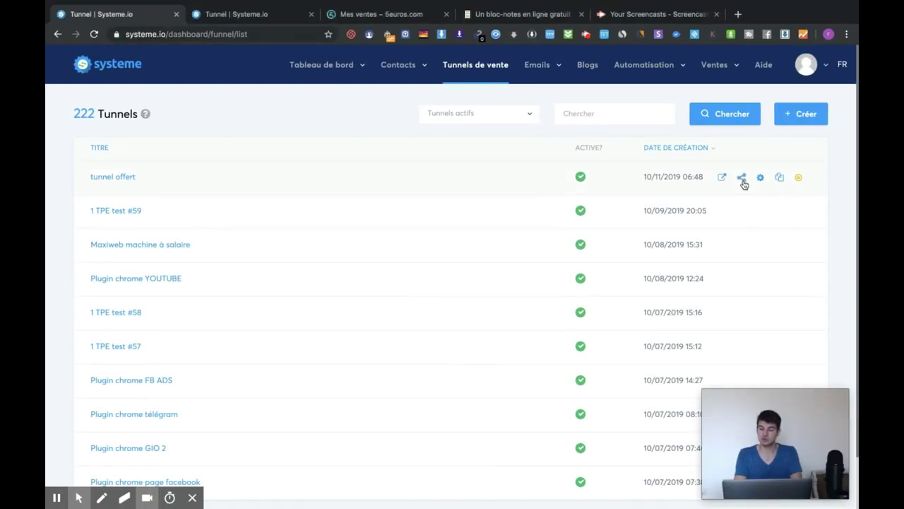
click(742, 181)
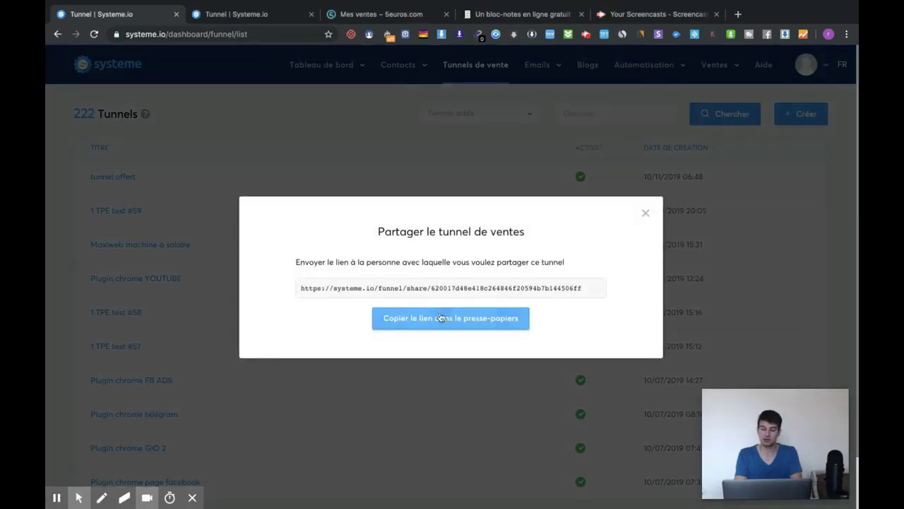
click(644, 213)
key(ctrl+Right)
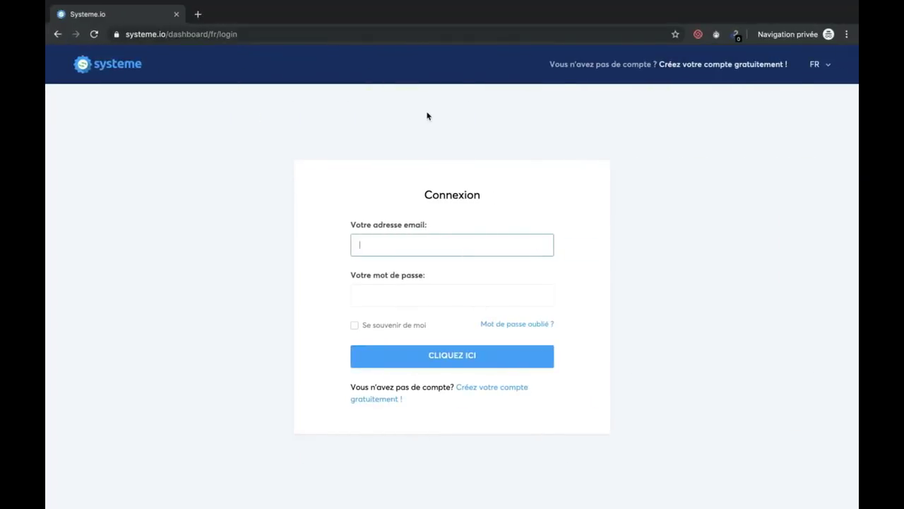
key(ctrl+Left)
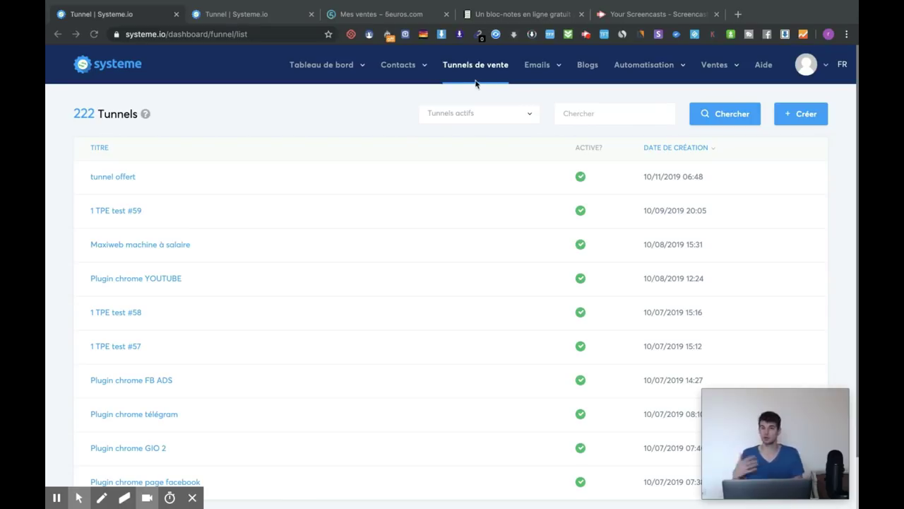
Step: Create a new sales funnel named "test vidéo youtube" of the type Construisez votre audience
click(794, 114)
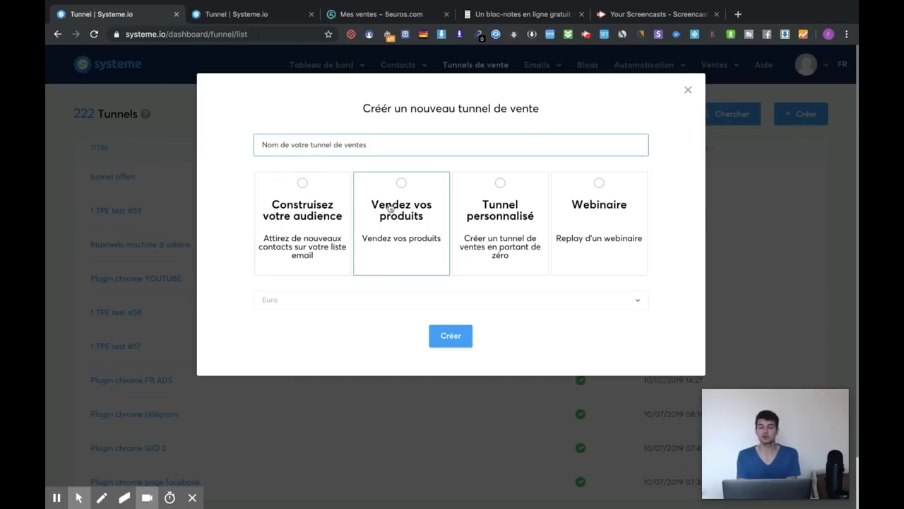
click(314, 195)
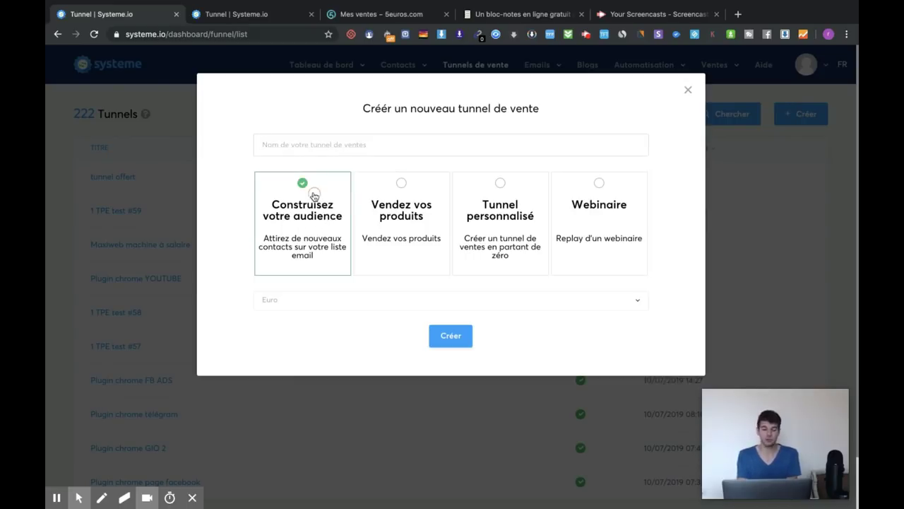
click(453, 335)
click(343, 147)
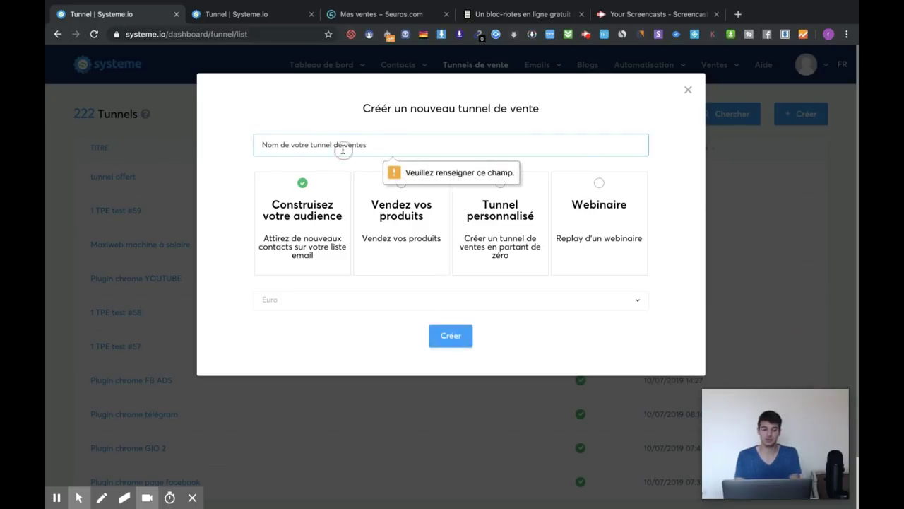
text(test vidéo youtube)
click(459, 336)
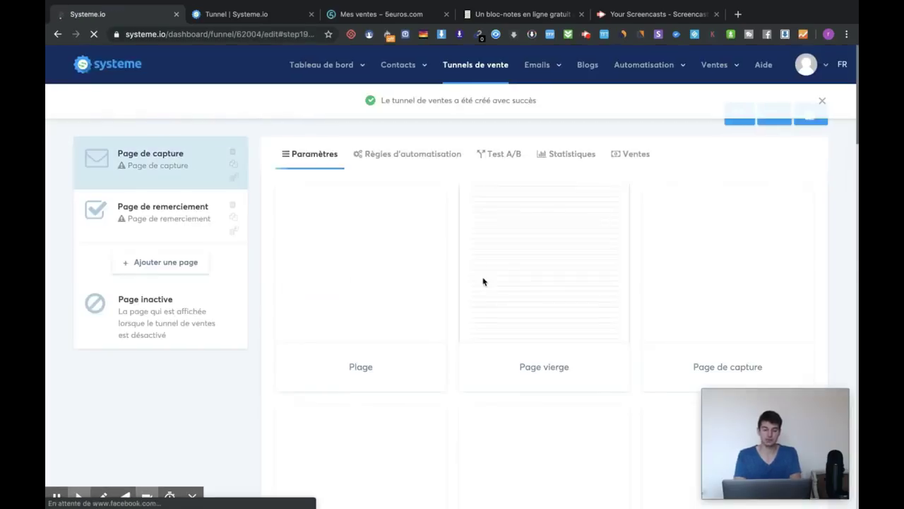
Step: Apply the "Video" template to the funnel's Page de capture and open that page in the editor
scroll(434, 245, down, 2)
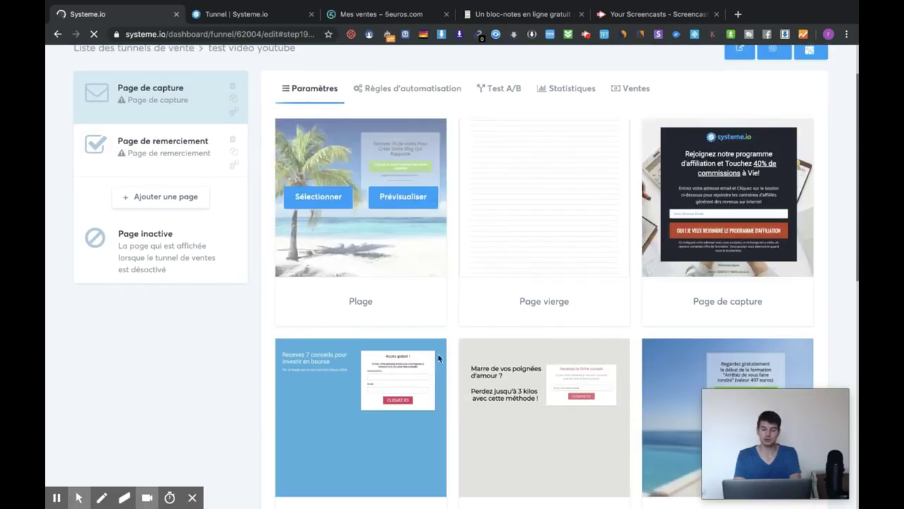
scroll(537, 212, down, 2)
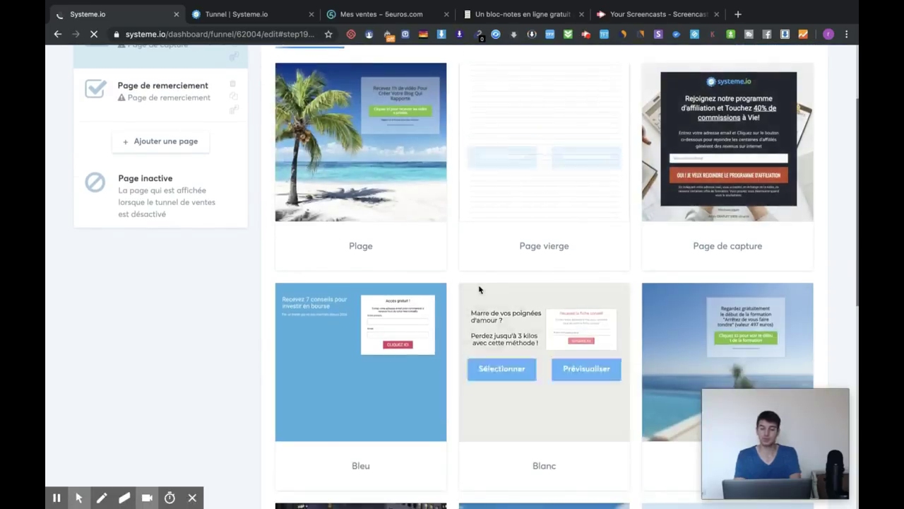
scroll(478, 288, down, 6)
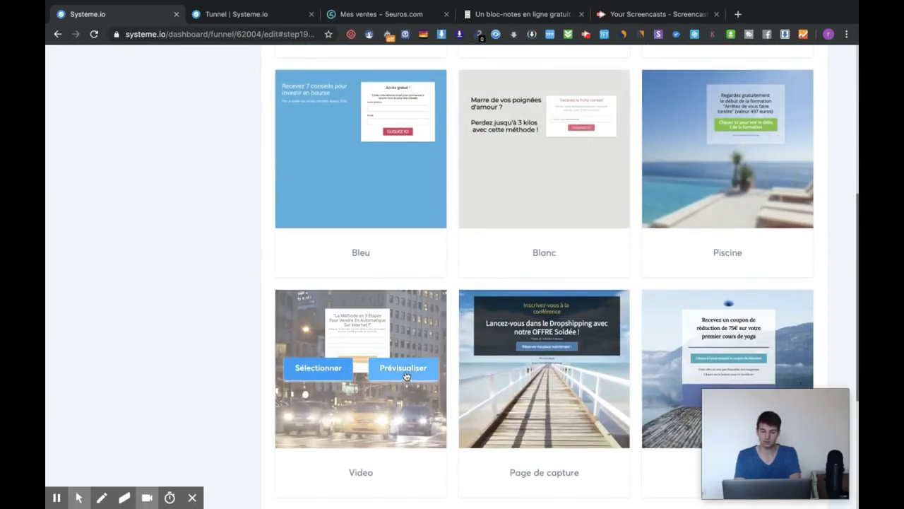
click(333, 372)
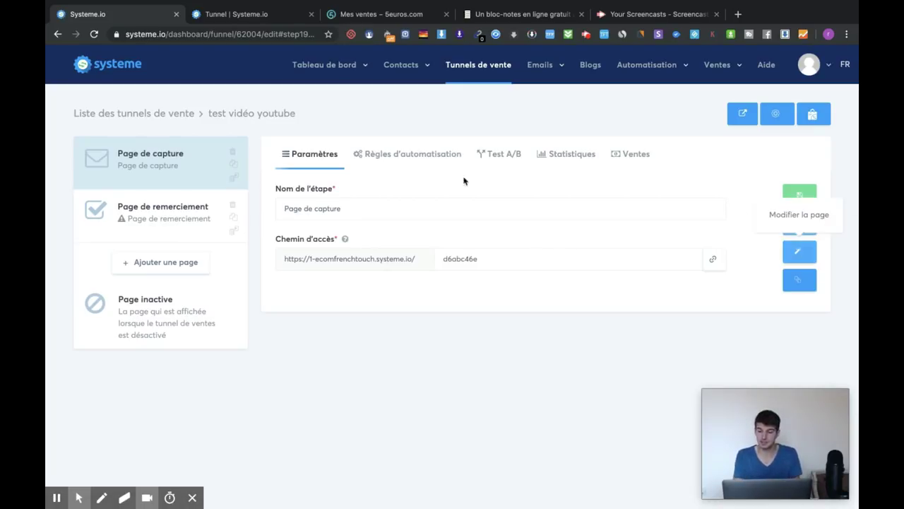
click(797, 261)
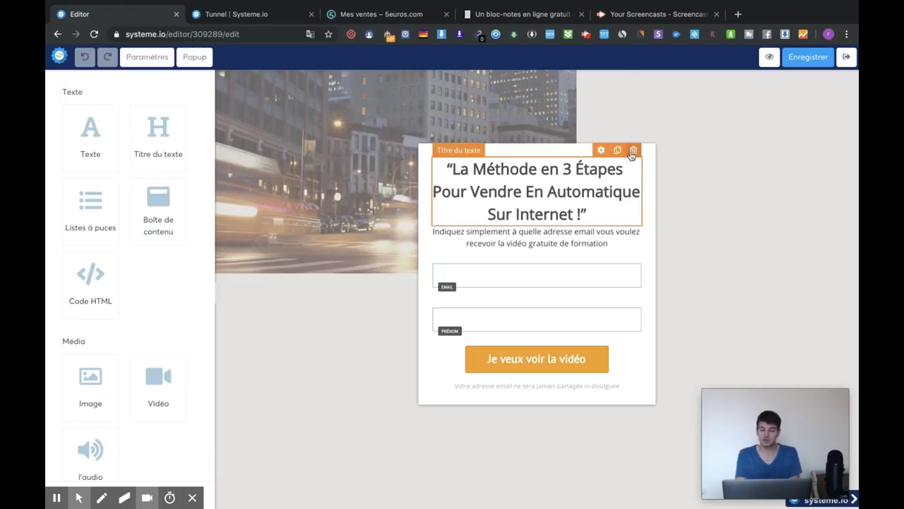
Step: Set the background colour of the row containing the opt-in form to red (F70C0C)
click(615, 136)
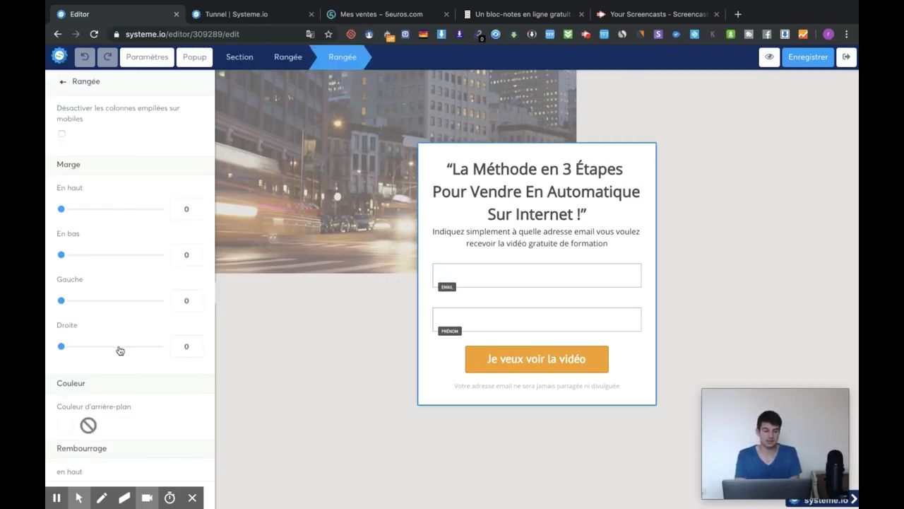
scroll(120, 350, down, 2)
click(67, 371)
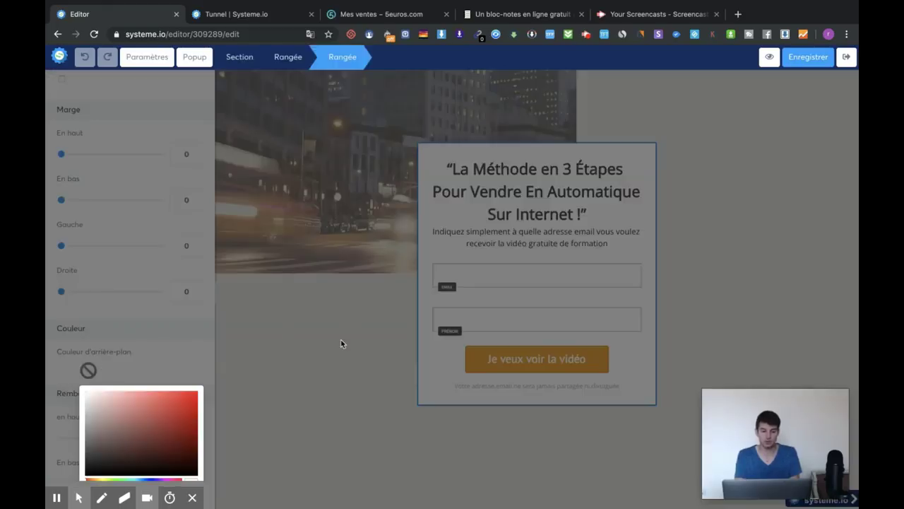
click(192, 393)
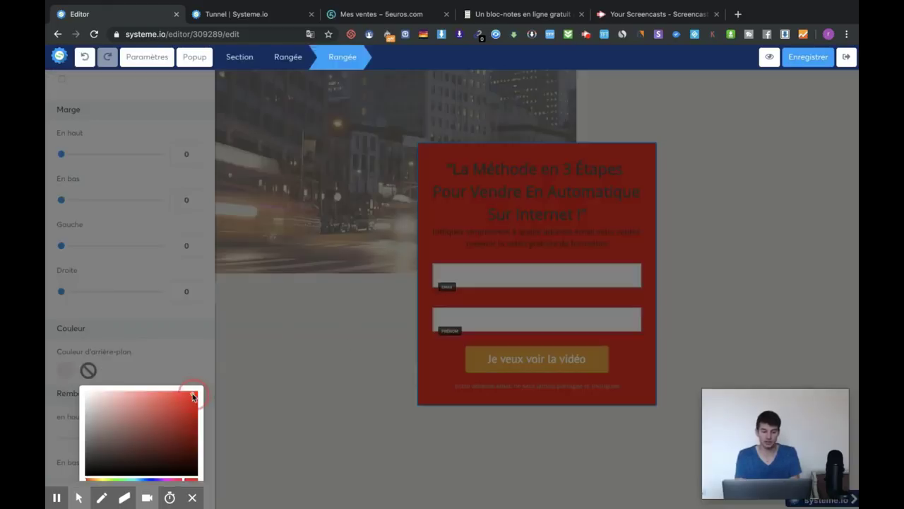
click(611, 205)
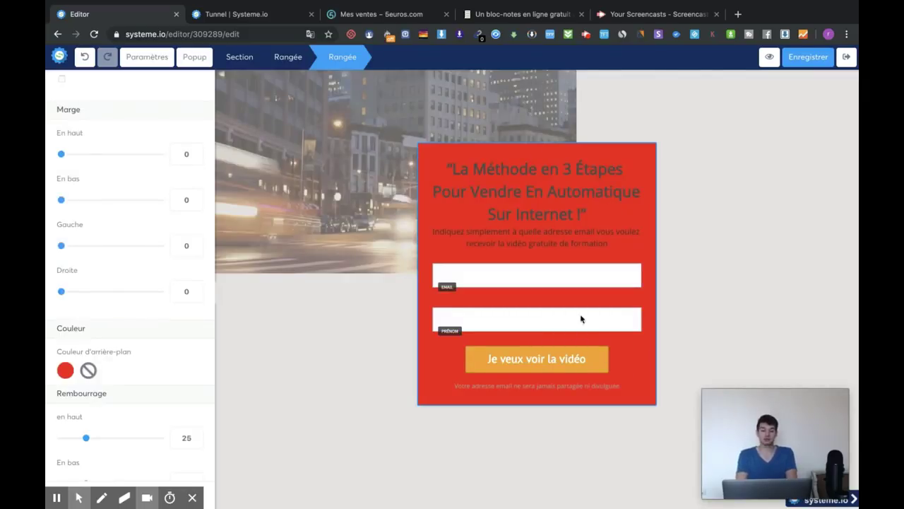
key(Escape)
Step: Duplicate the Prénom field in the opt-in form and check the settings of the copy
click(617, 300)
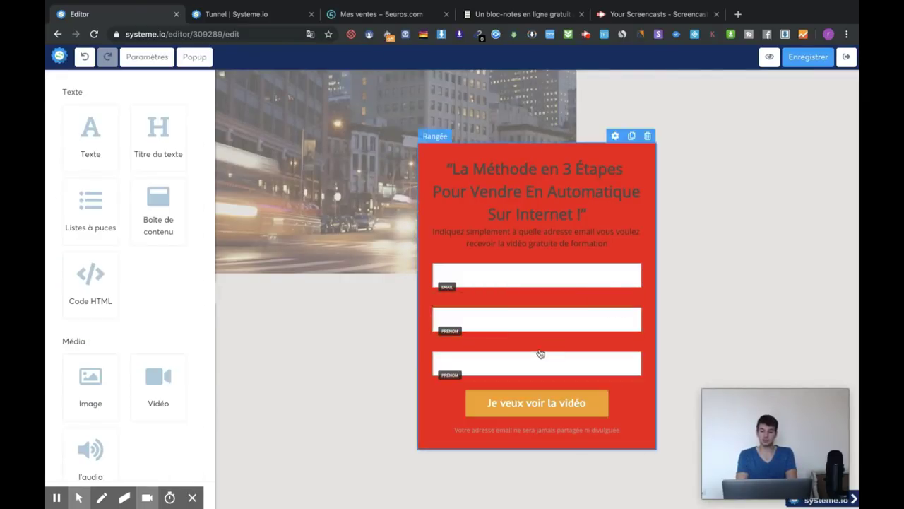
click(600, 353)
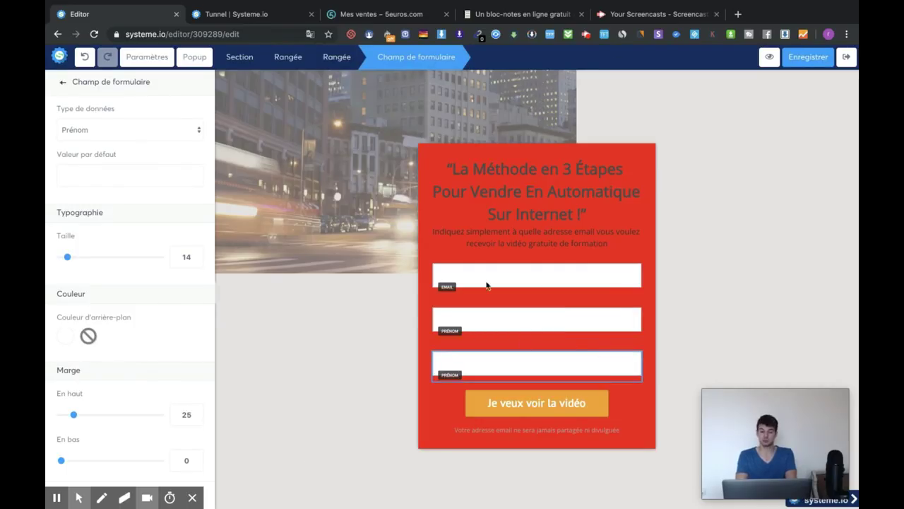
key(Escape)
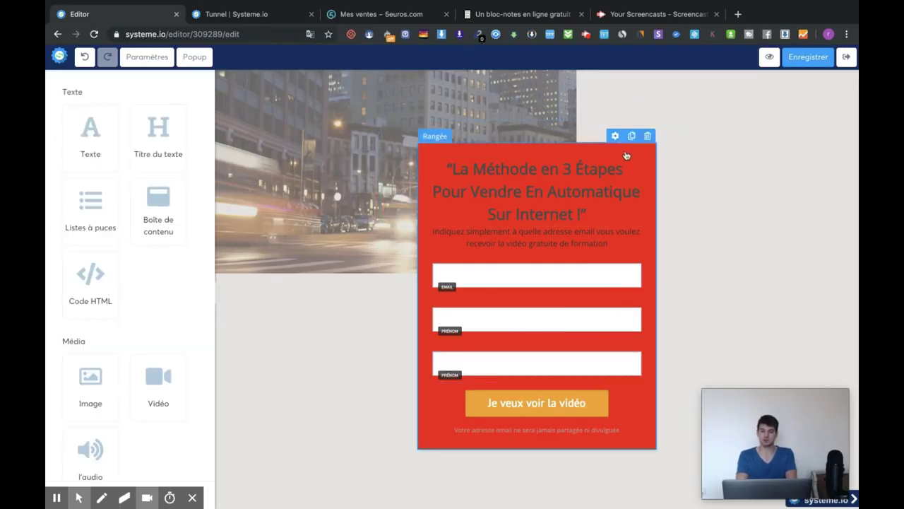
Step: Change the background colour of the opt-in form's row to near-black
click(613, 136)
click(65, 426)
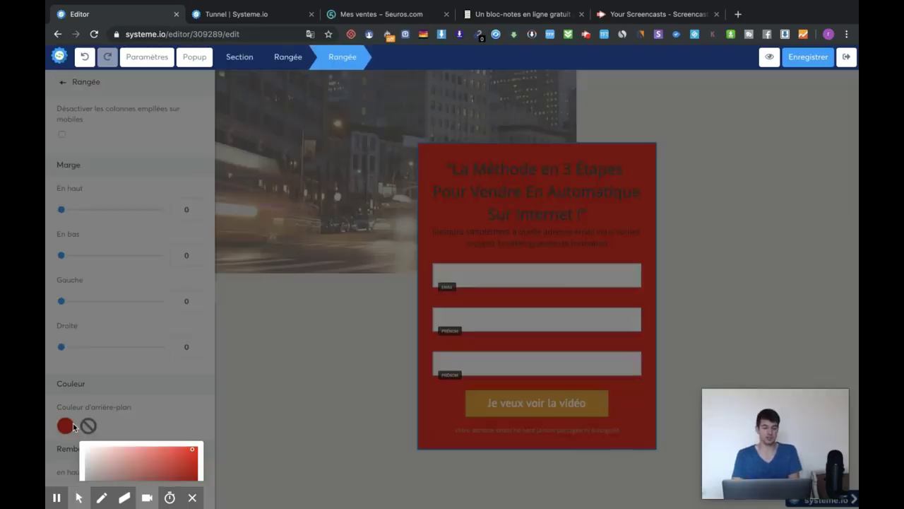
scroll(157, 459, down, 3)
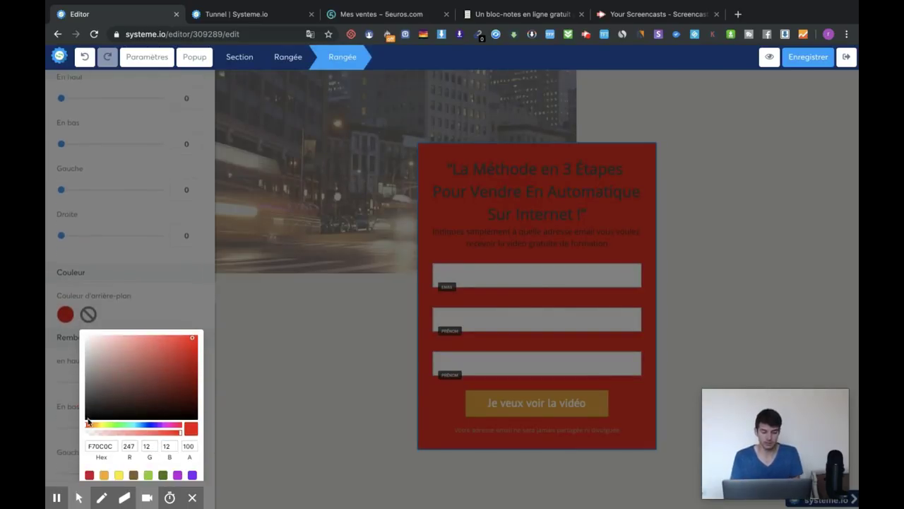
click(88, 419)
drag(88, 420, 197, 413)
click(322, 341)
Step: Set the text colour of the three-line title above the opt-in form to white (FFFFFF)
click(473, 183)
click(450, 169)
drag(450, 170, 615, 218)
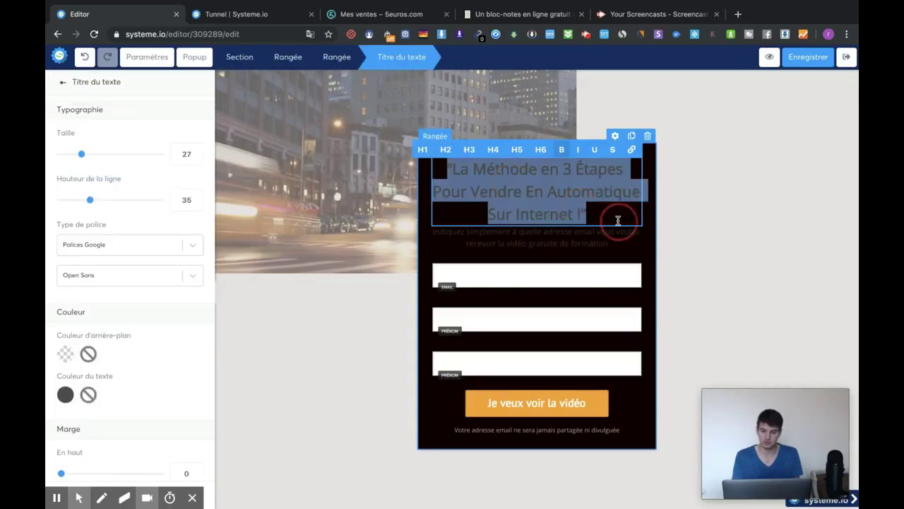
click(65, 394)
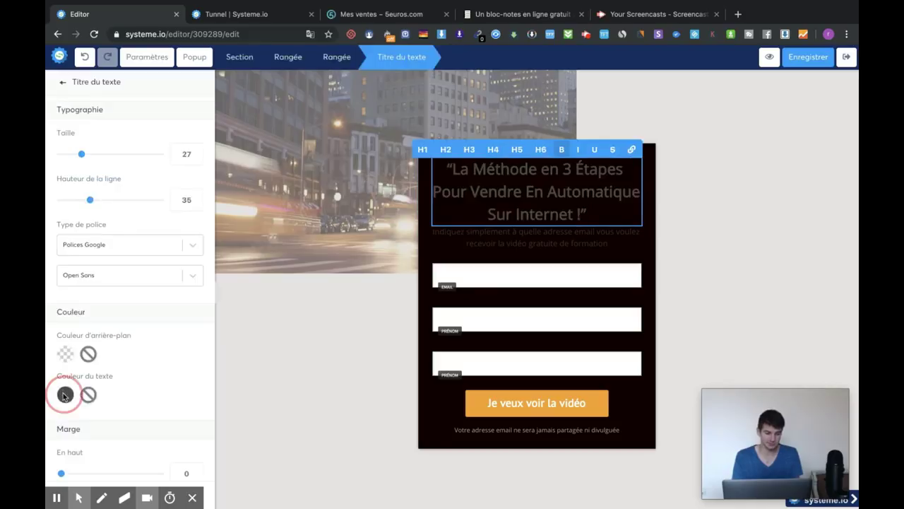
click(475, 177)
scroll(174, 374, down, 3)
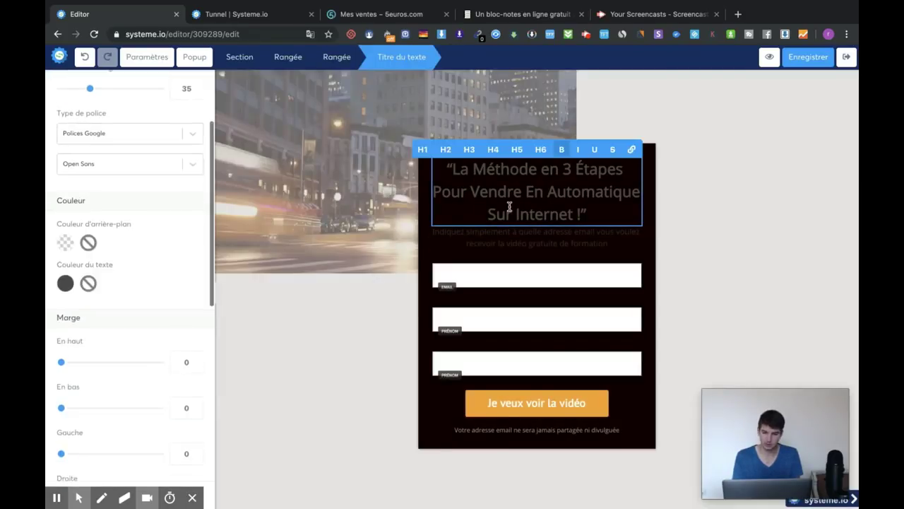
triple_click(509, 207)
click(65, 283)
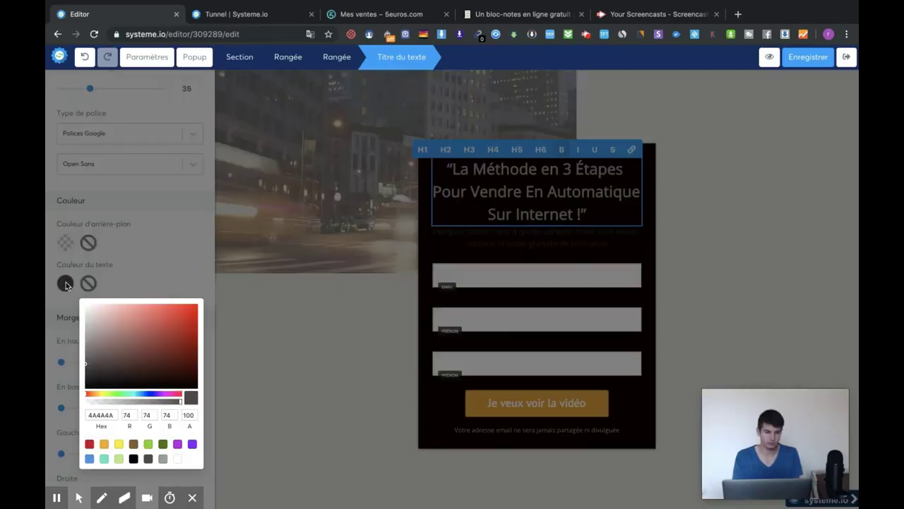
click(177, 459)
click(690, 218)
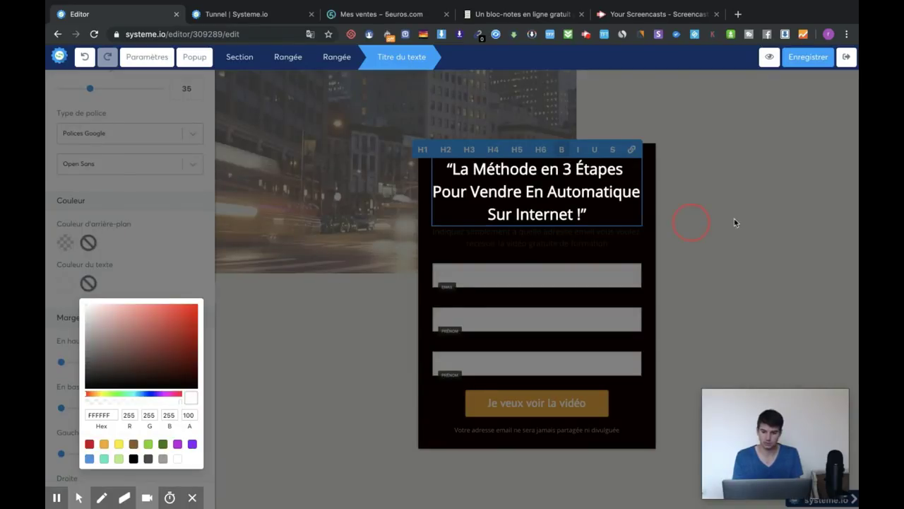
Step: Inspect the settings of the page section that contains the opt-in form
mouse_move(669, 265)
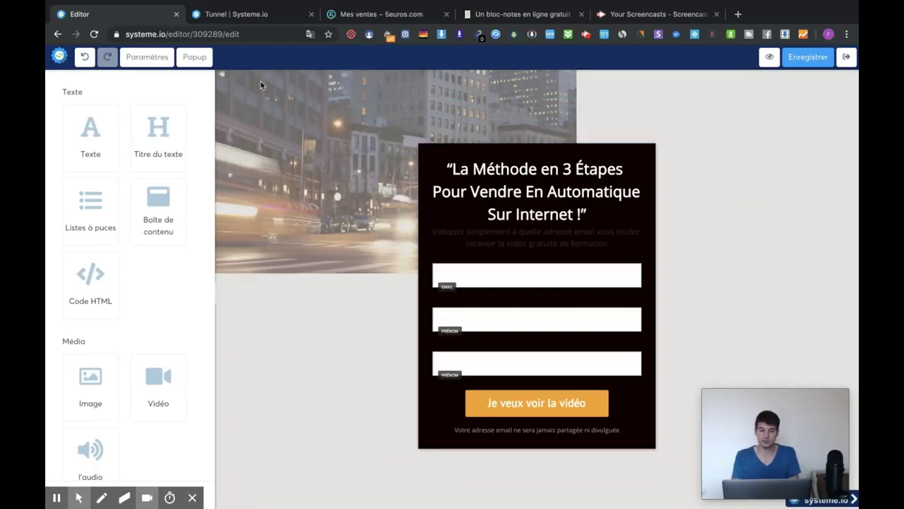
click(818, 105)
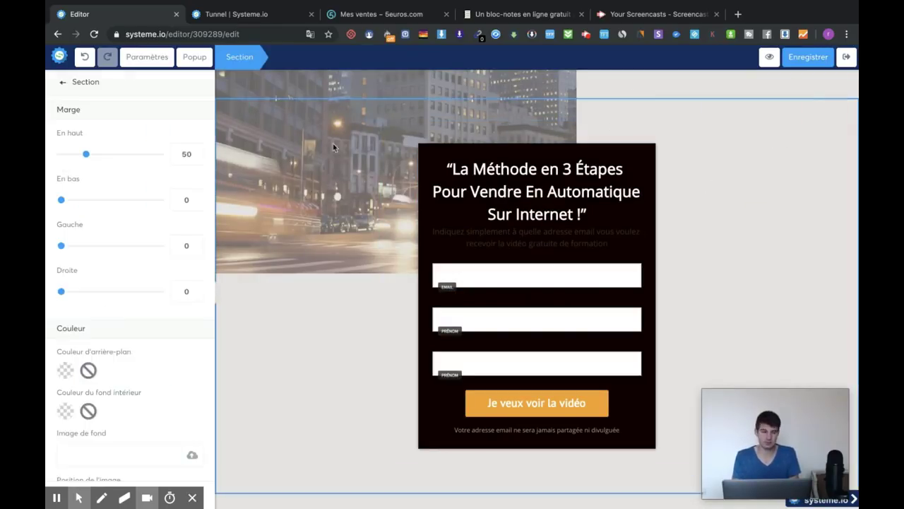
scroll(121, 282, down, 3)
click(327, 322)
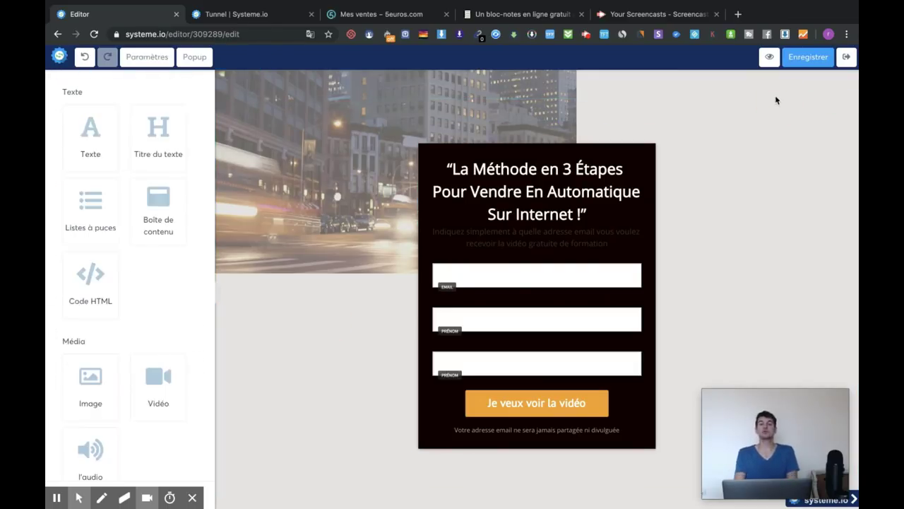
Step: Refresh the list of sales funnels and copy the share link of the "test vidéo youtube" funnel to the clipboard
click(266, 17)
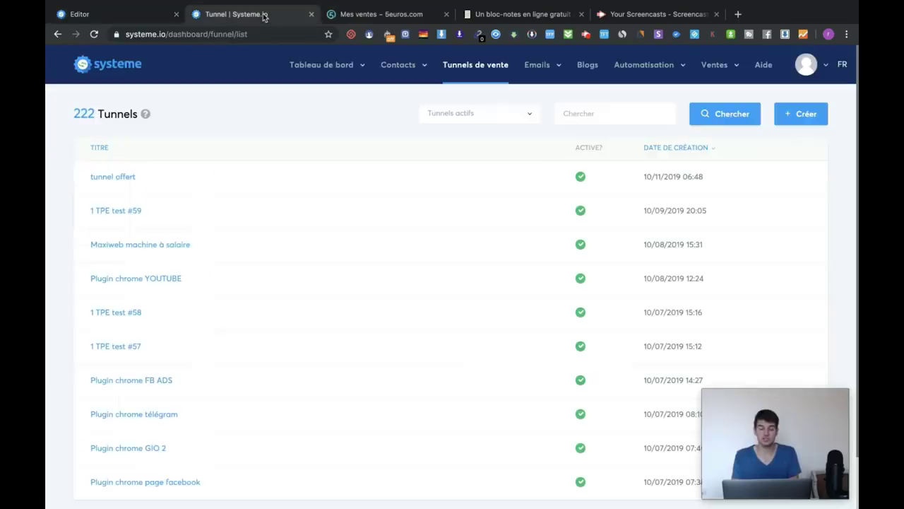
click(477, 71)
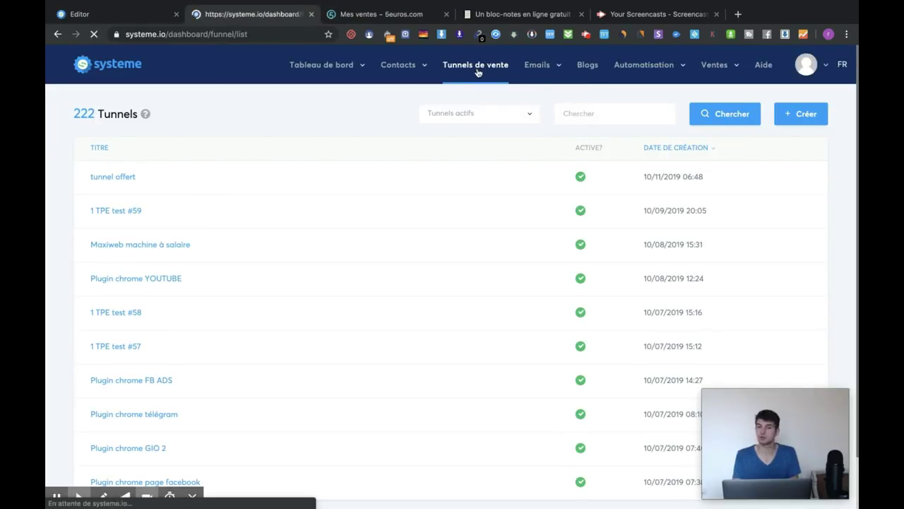
mouse_move(671, 174)
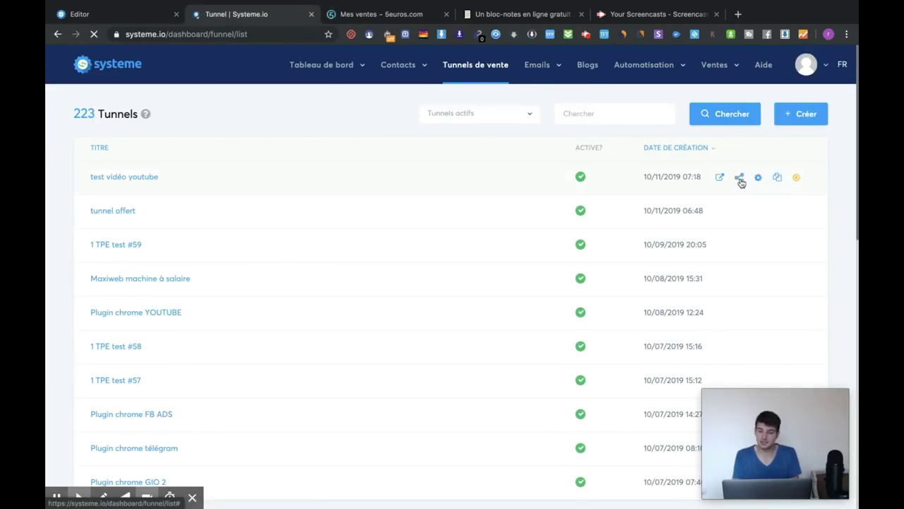
click(739, 178)
click(495, 317)
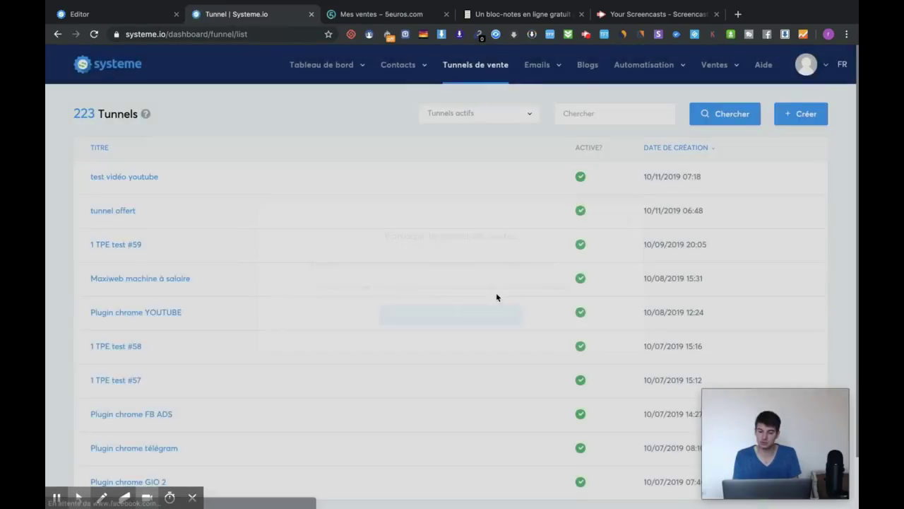
click(738, 178)
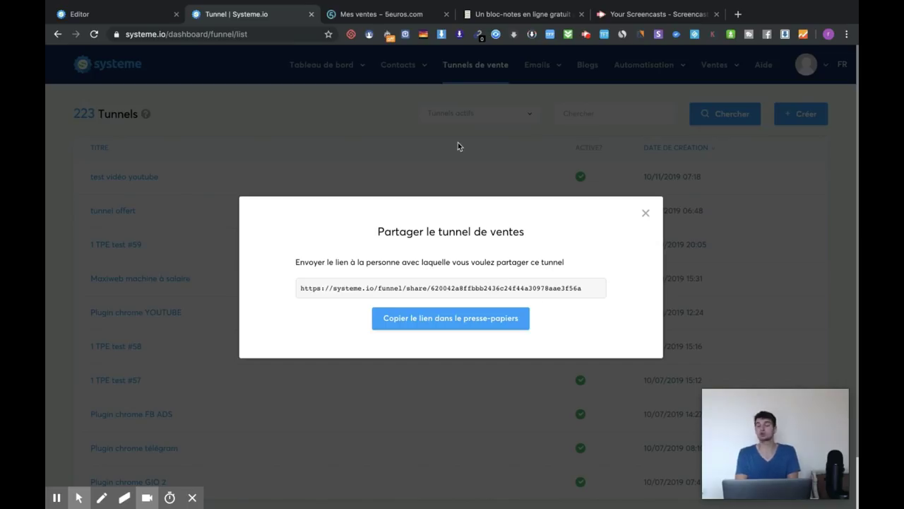
click(646, 213)
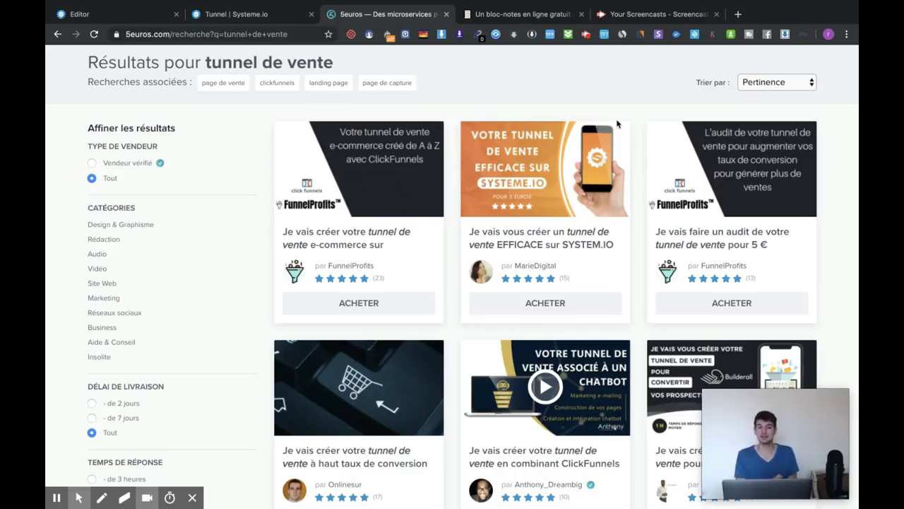
Step: Browse the "tunnel de vente" service offers on 5euros.com
scroll(617, 124, down, 2)
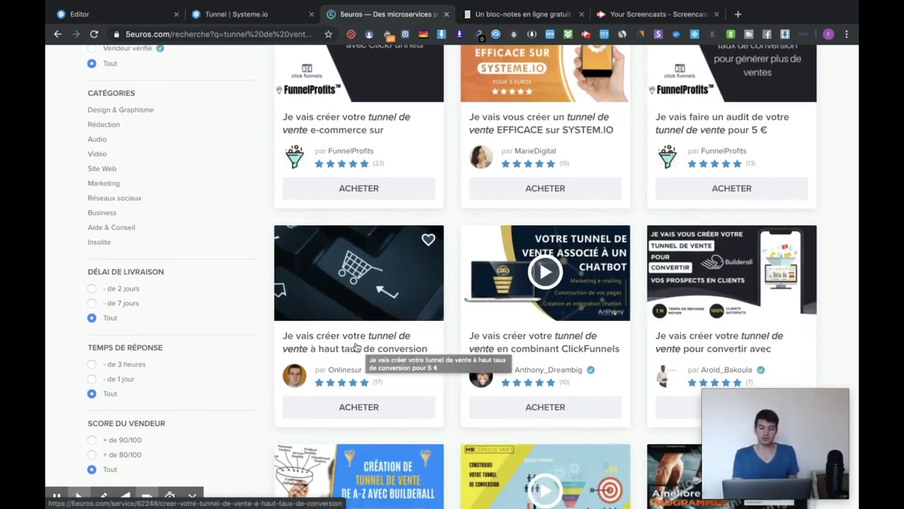
scroll(515, 328, down, 1)
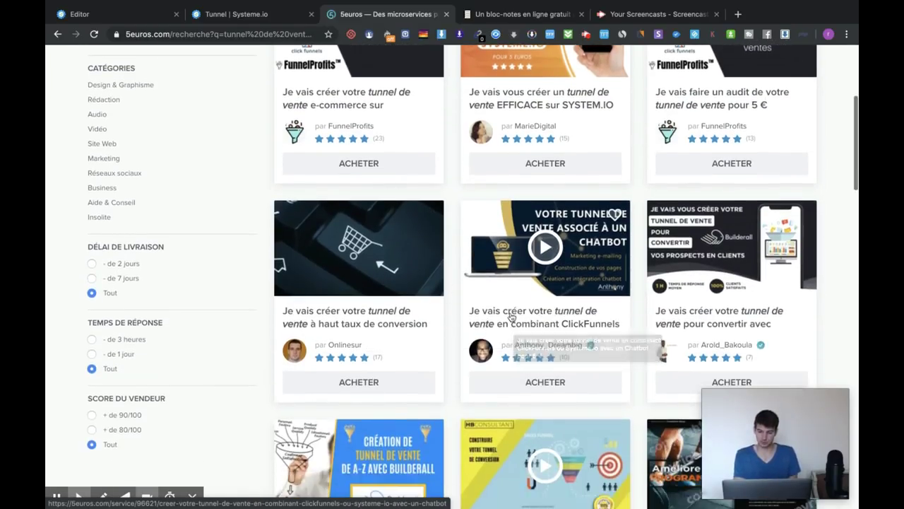
scroll(530, 305, up, 5)
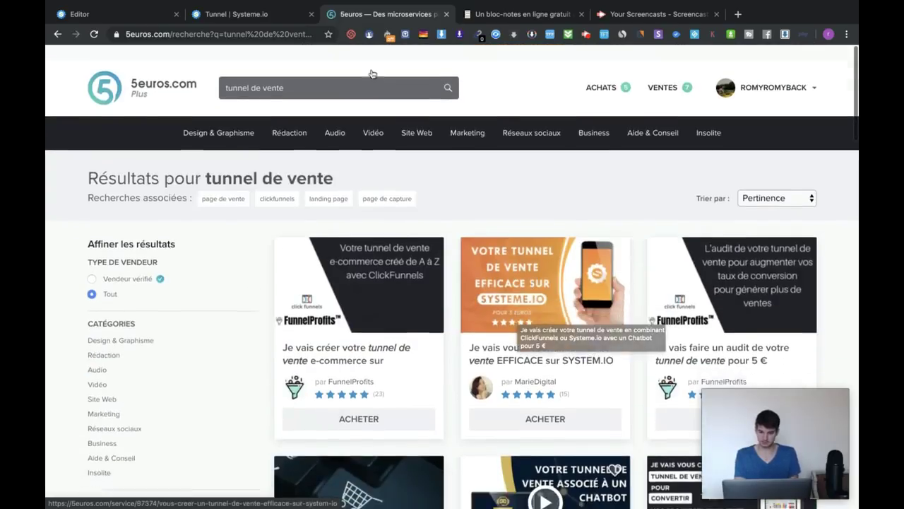
Step: Search 5euros.com for "systeme.io" and look through the service offers
triple_click(285, 73)
text(systeme.io)
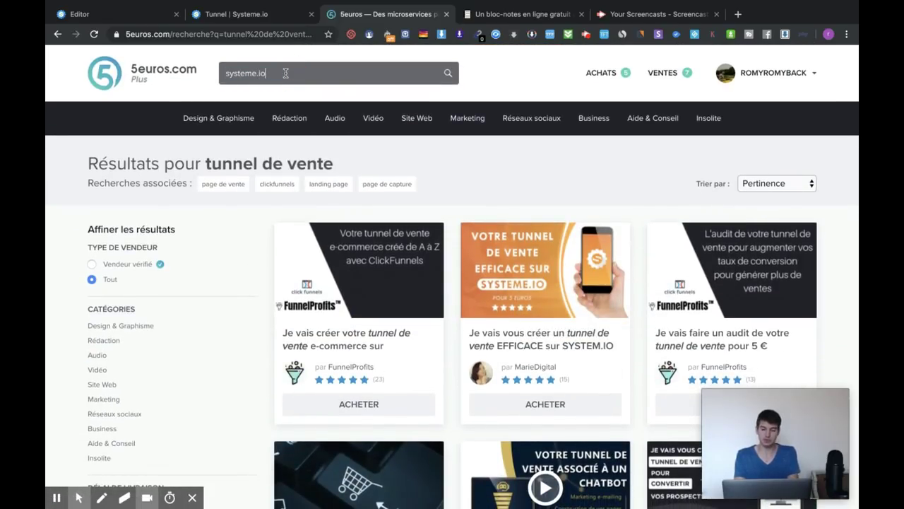
key(Return)
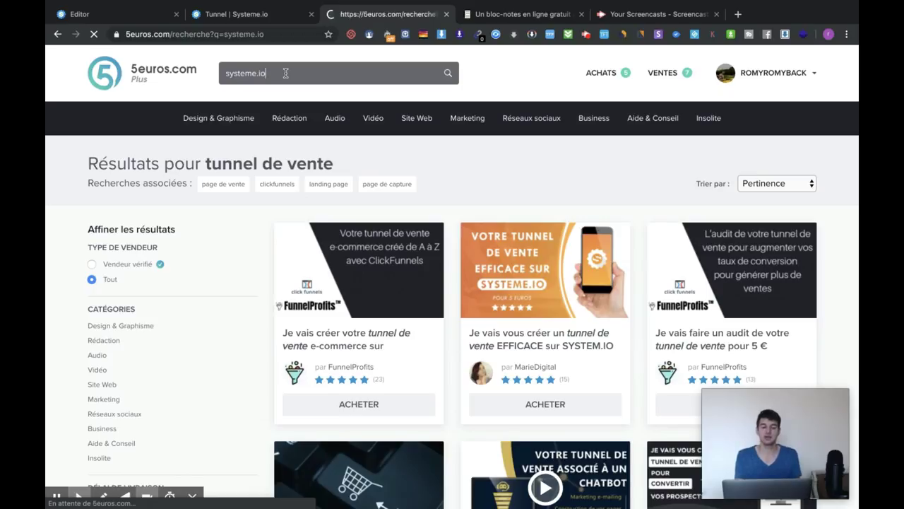
scroll(440, 205, down, 1)
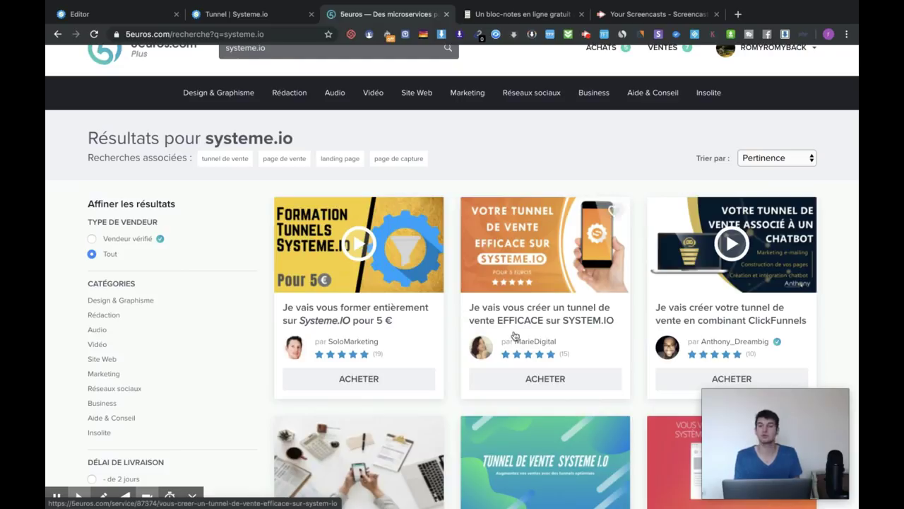
scroll(560, 251, down, 1)
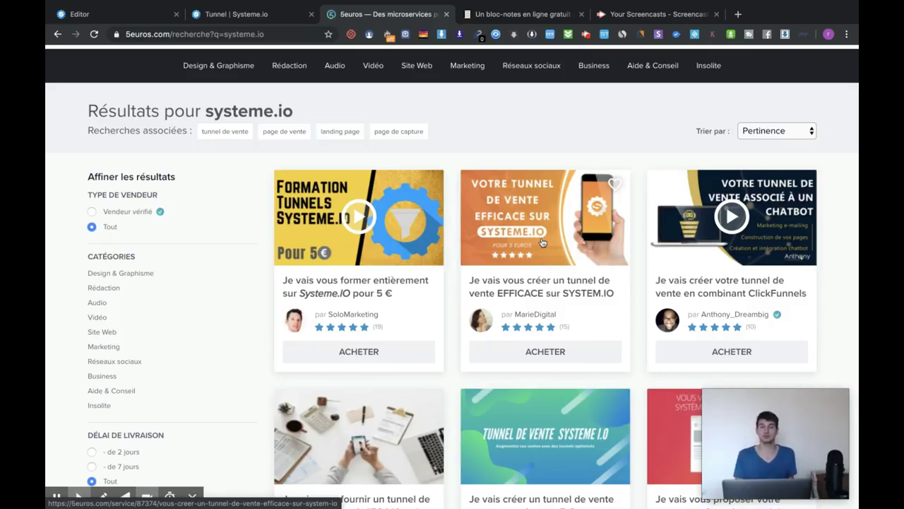
scroll(471, 290, down, 2)
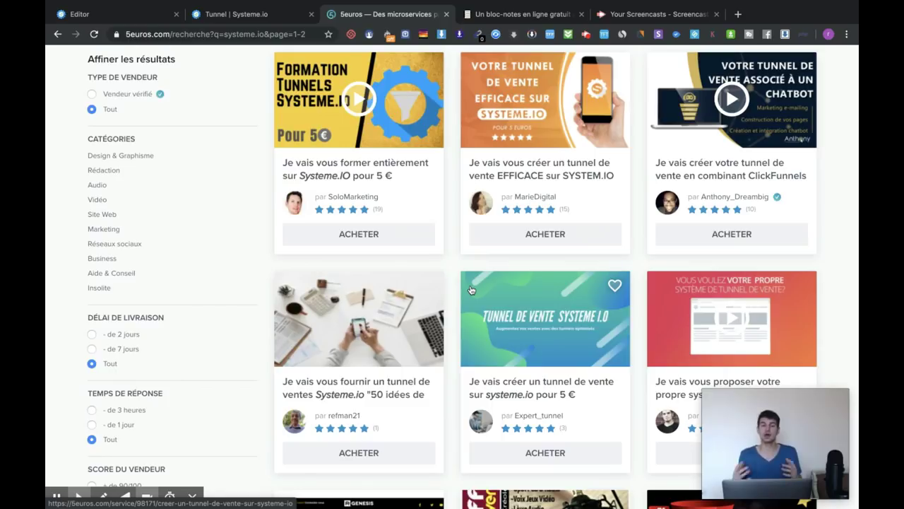
Step: Switch back to Systeme.io, open the affiliate dashboard and locate the affiliate link for promoting systeme.io
click(273, 17)
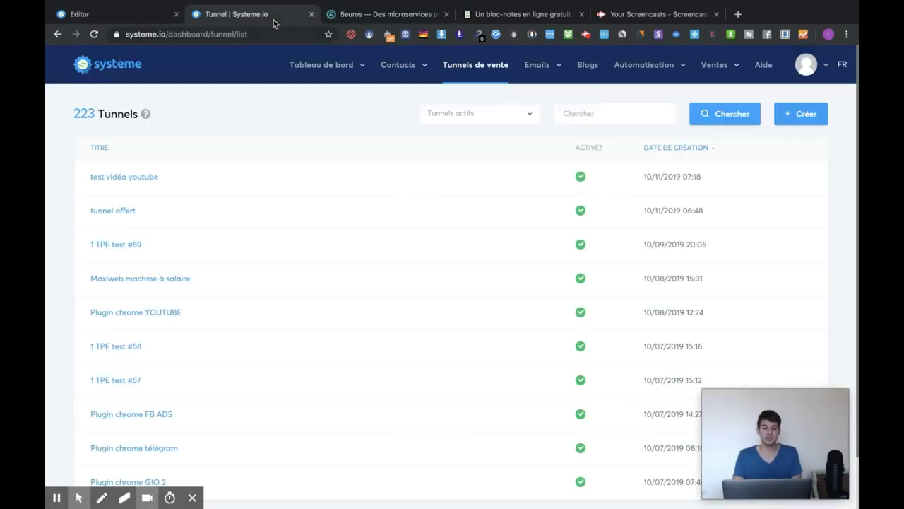
mouse_move(322, 71)
click(340, 111)
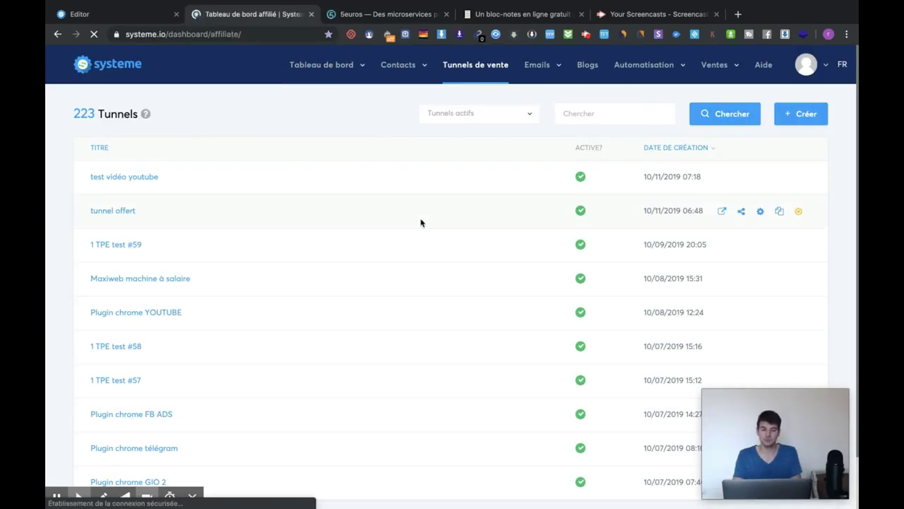
scroll(420, 222, down, 5)
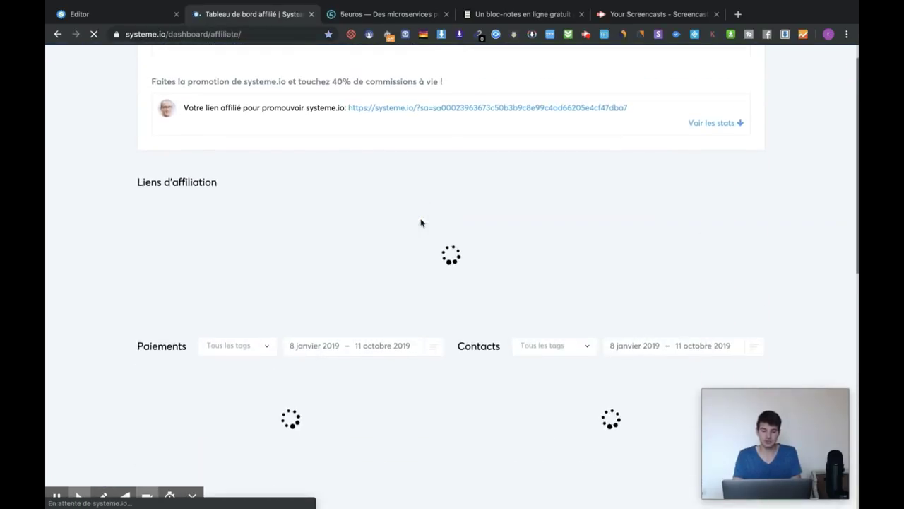
drag(263, 108, 559, 107)
click(657, 108)
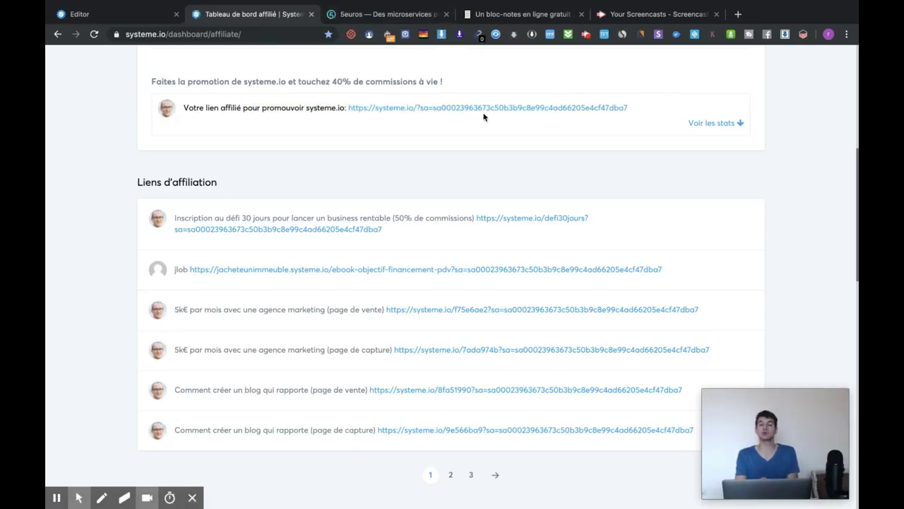
Step: Examine the affiliate commissions, referred contacts and invoice amounts on the affiliate dashboard
scroll(484, 117, down, 10)
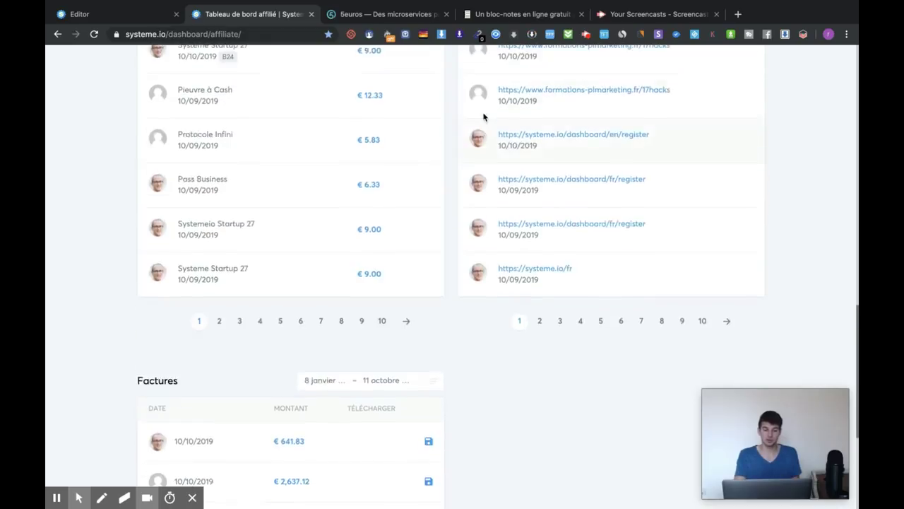
scroll(220, 177, down, 2)
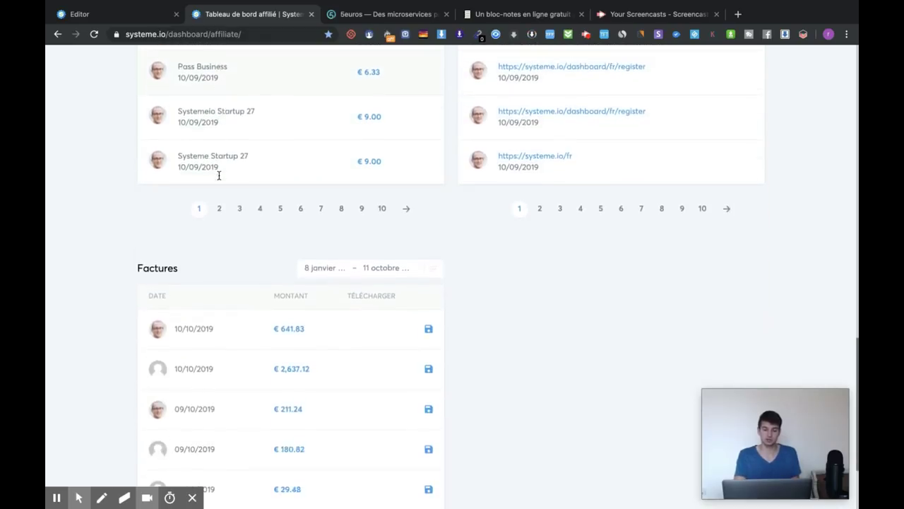
scroll(226, 169, up, 3)
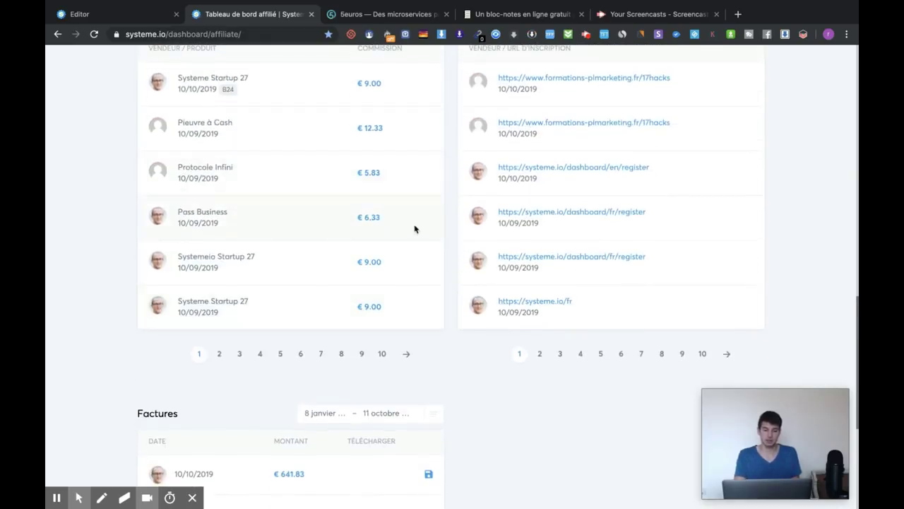
scroll(378, 339, down, 1)
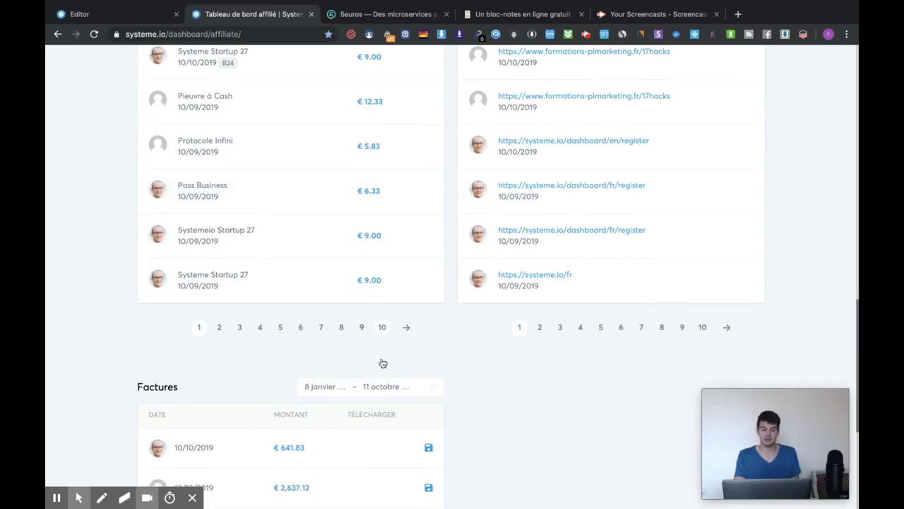
drag(270, 446, 309, 445)
click(323, 445)
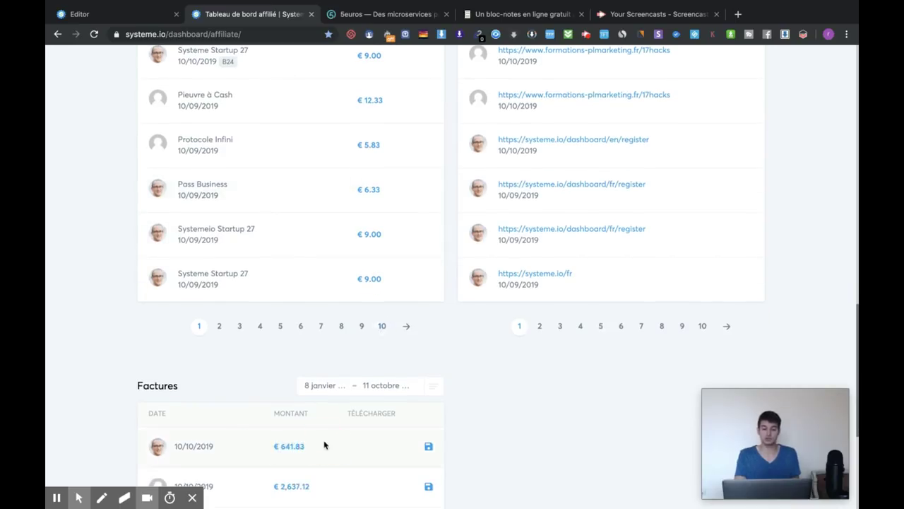
scroll(491, 413, up, 1)
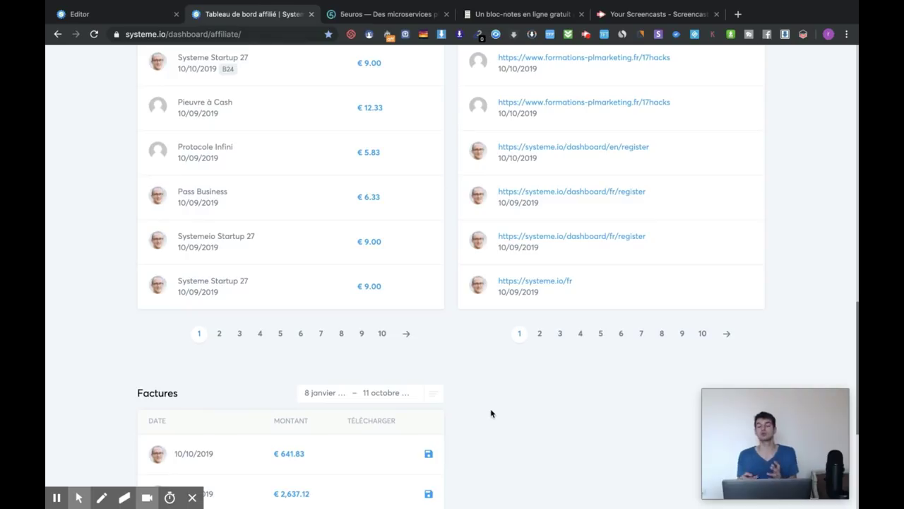